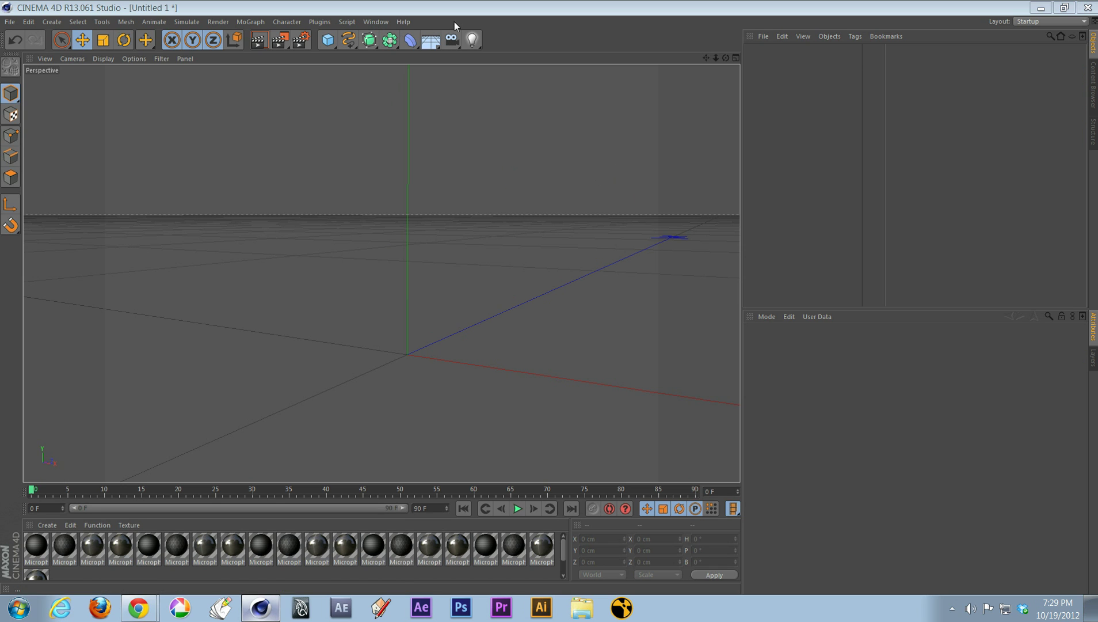
Load the Microphone-Vintage preset from the Content Browser into the scene, then minimize the browser
left_click(375, 22)
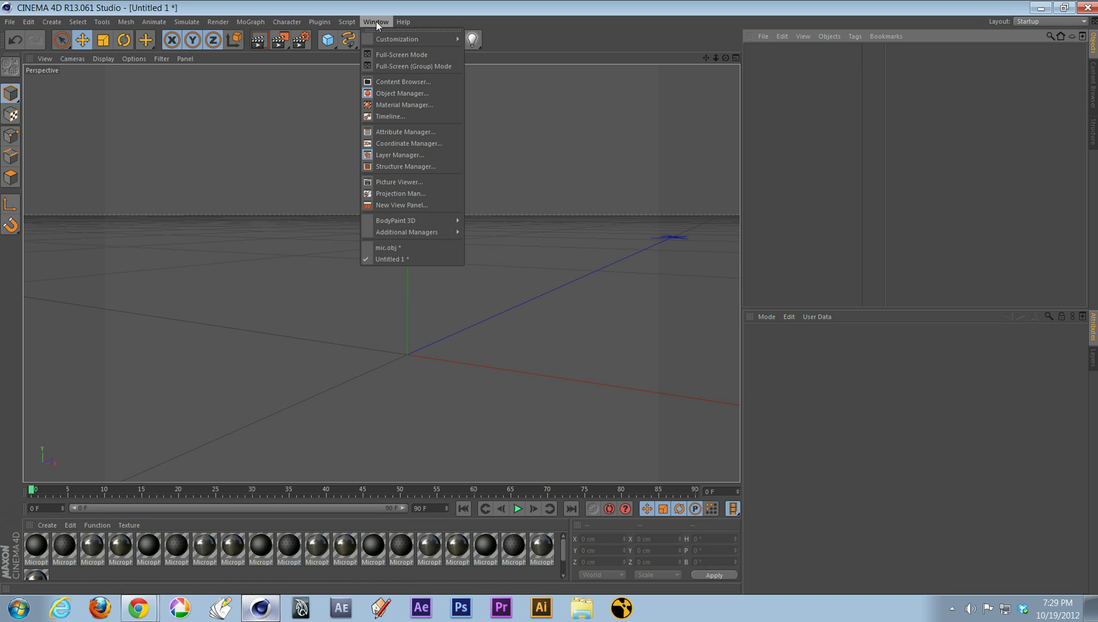
left_click(391, 82)
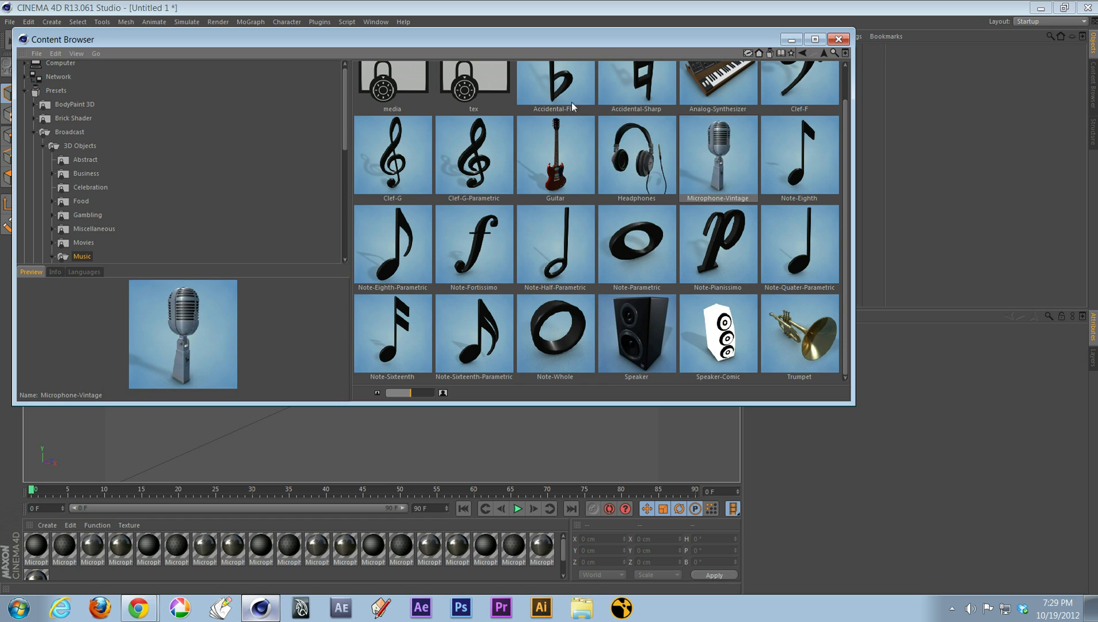
double_click(719, 166)
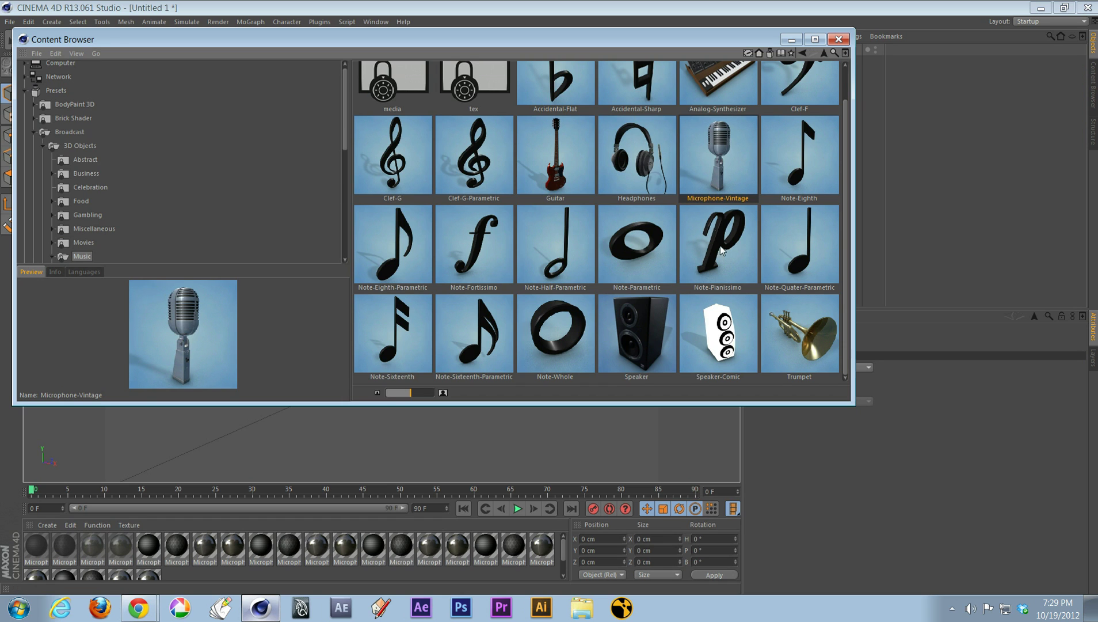
left_click(791, 40)
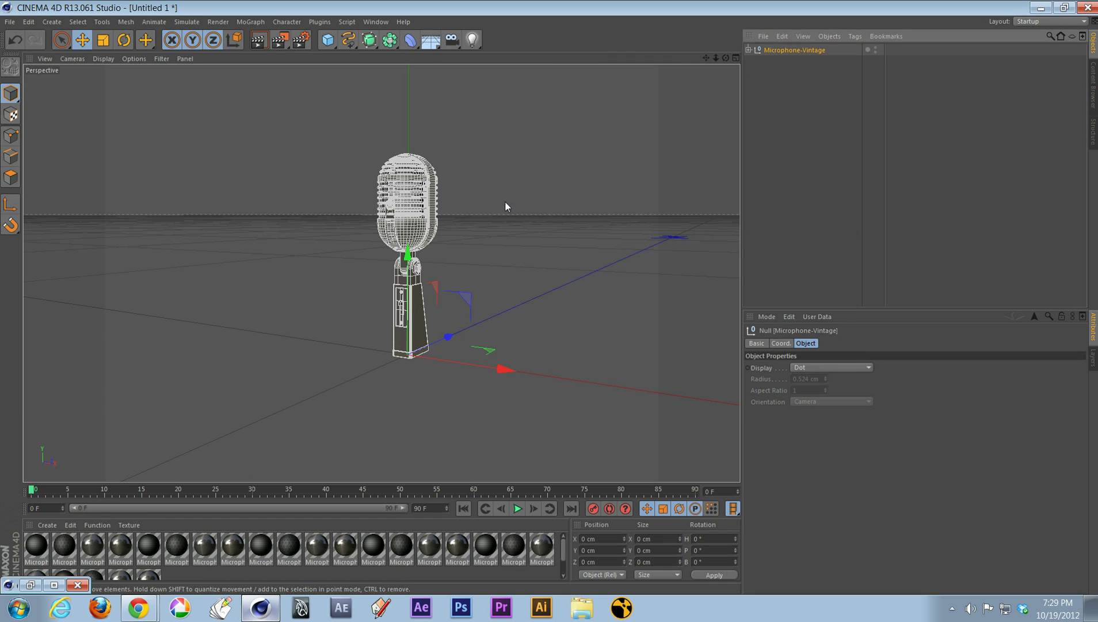
Expand the Microphone-Vintage, Microphone-Rt and Microphone-Base groups and inspect the parts, ending on the root group
left_click(749, 49)
left_click(755, 61)
left_click(755, 119)
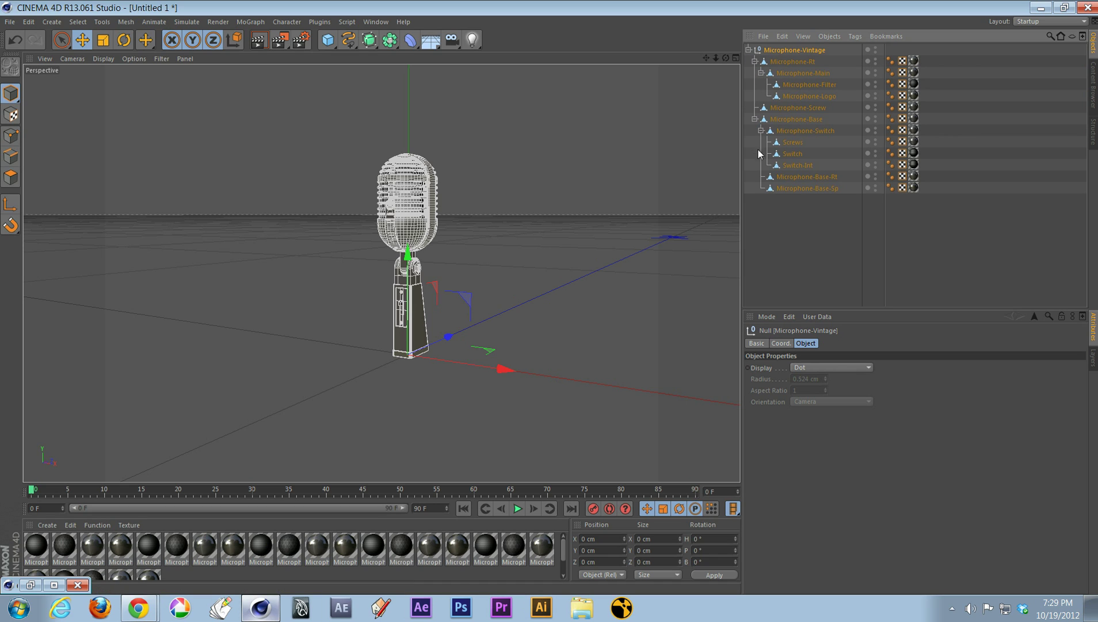
left_click(782, 74)
left_click(427, 339)
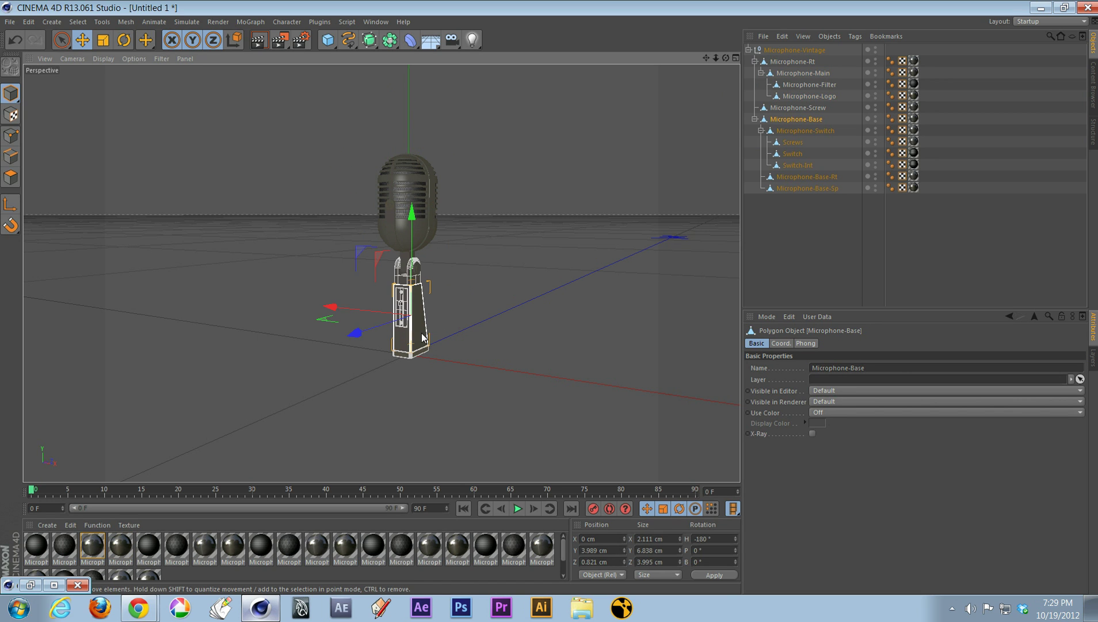
left_click_drag(480, 238, 398, 255, "alt")
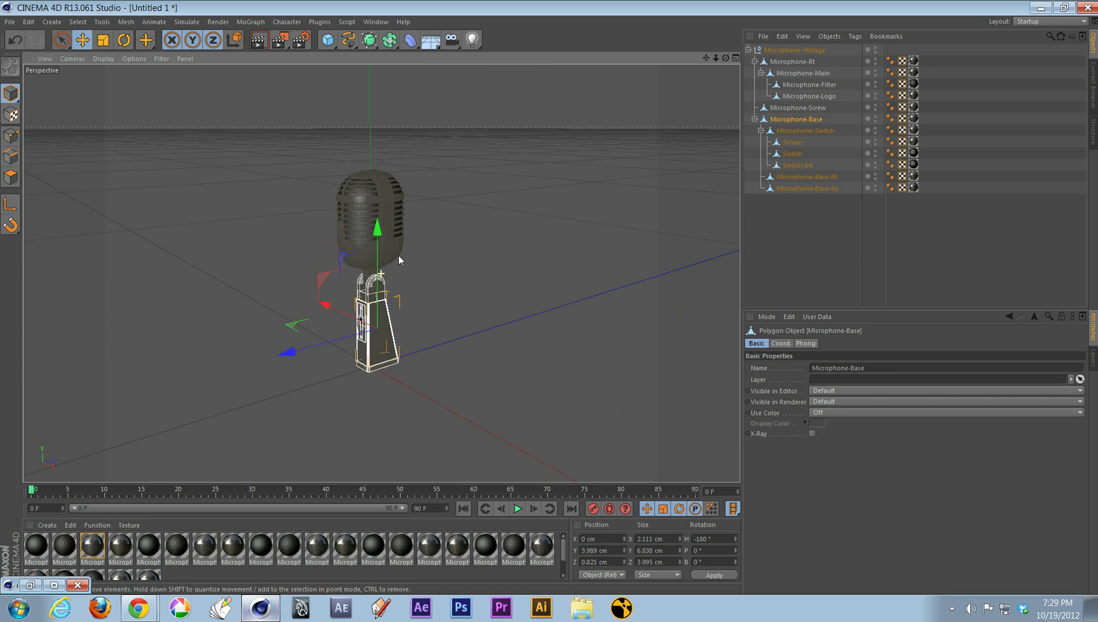
left_click(393, 213)
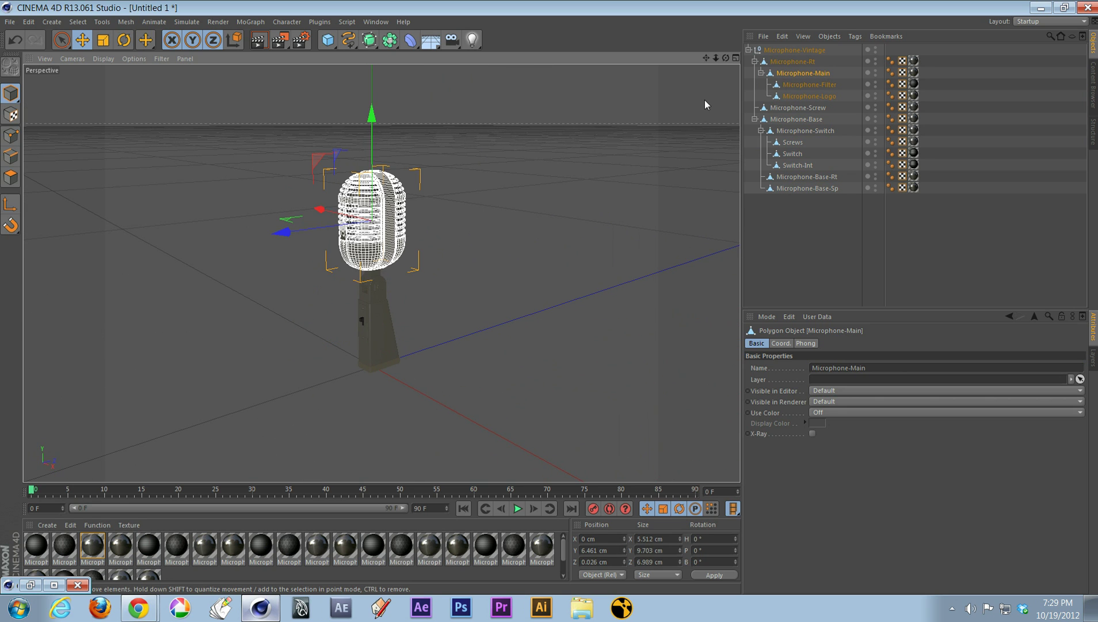
left_click(783, 50)
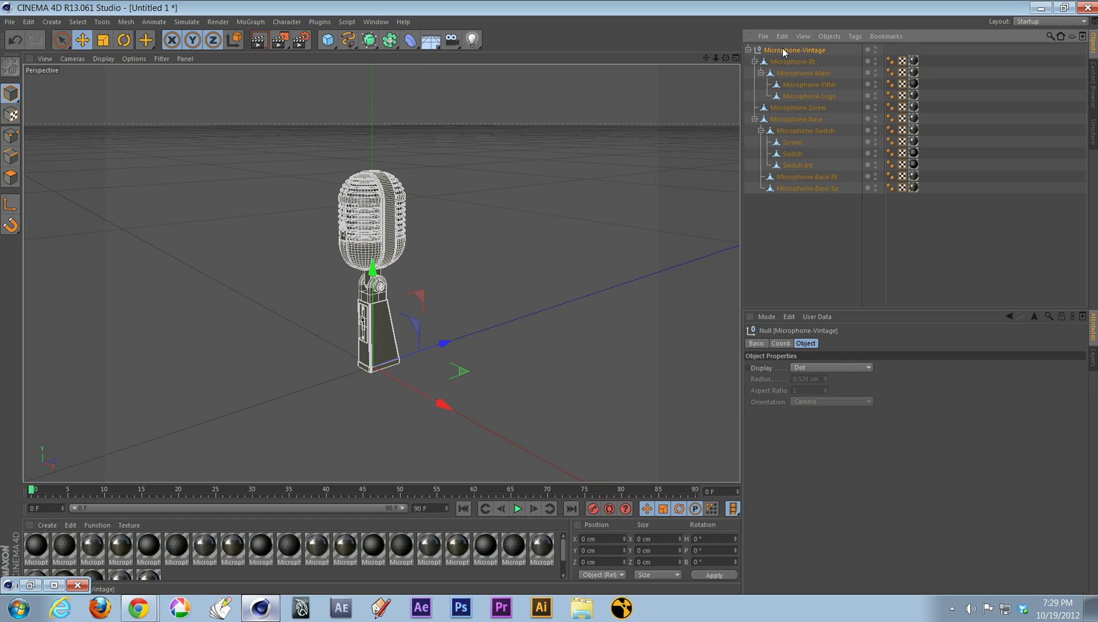
Select all children of Microphone-Vintage and connect them into the single object Microphone-Vintage.1
right_click(782, 50)
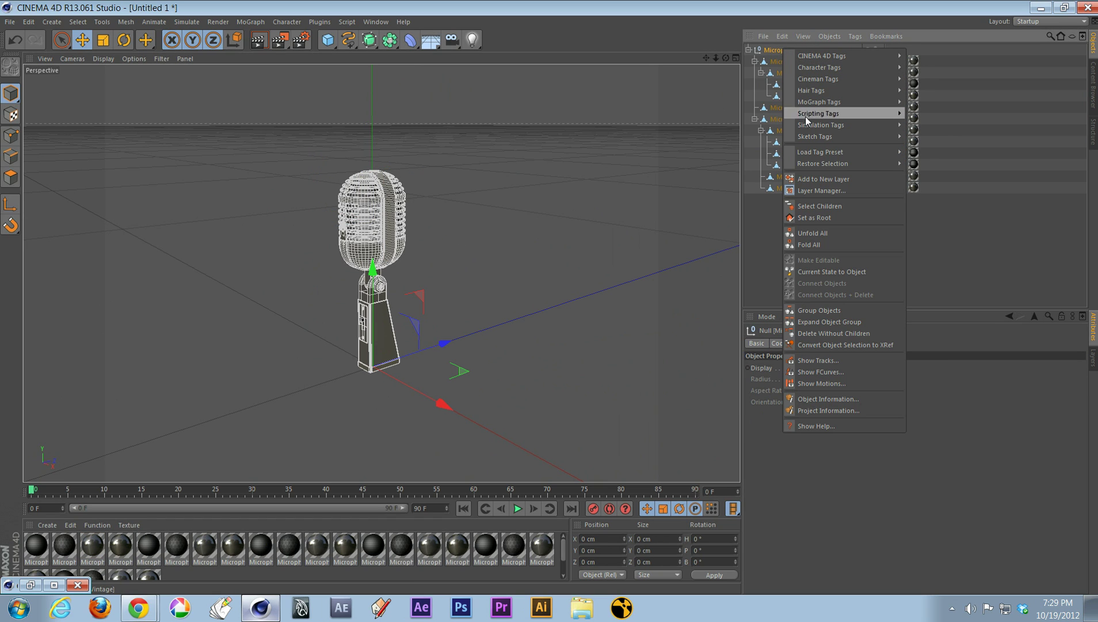
left_click(815, 205)
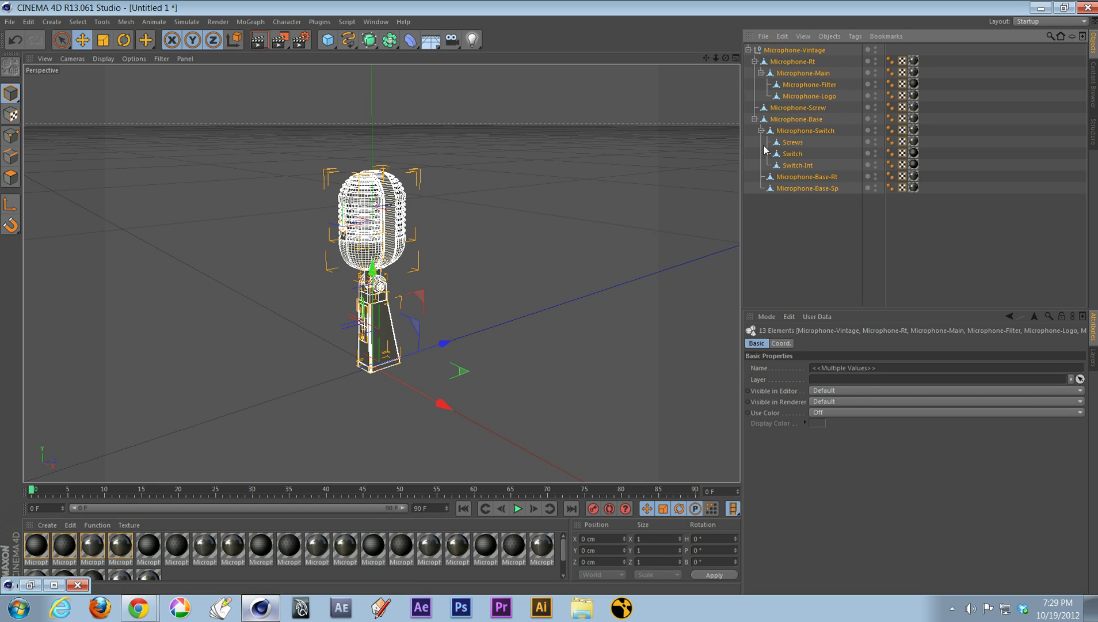
right_click(792, 53)
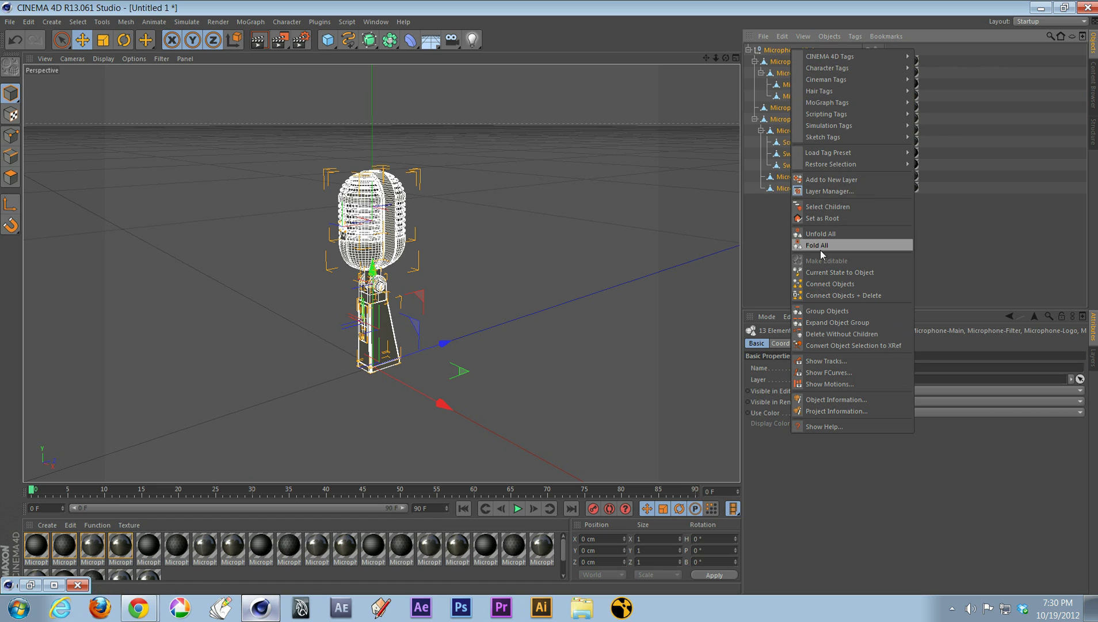
left_click(831, 283)
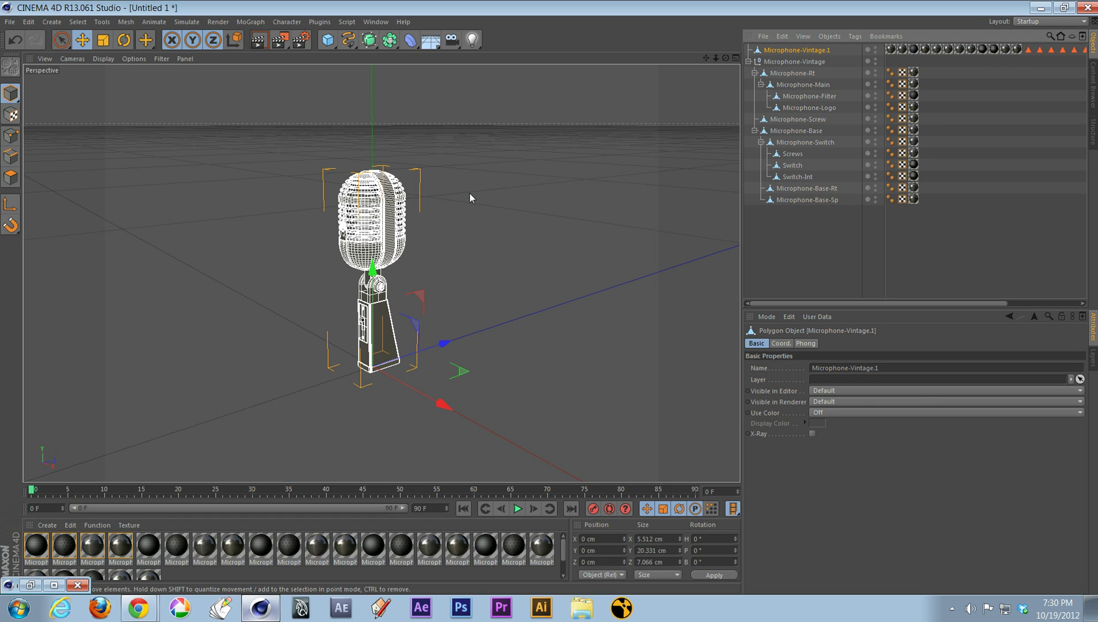
Orbit the view and click through the original group's Microphone-Main and Switch parts
left_click_drag(469, 192, 489, 218, "alt")
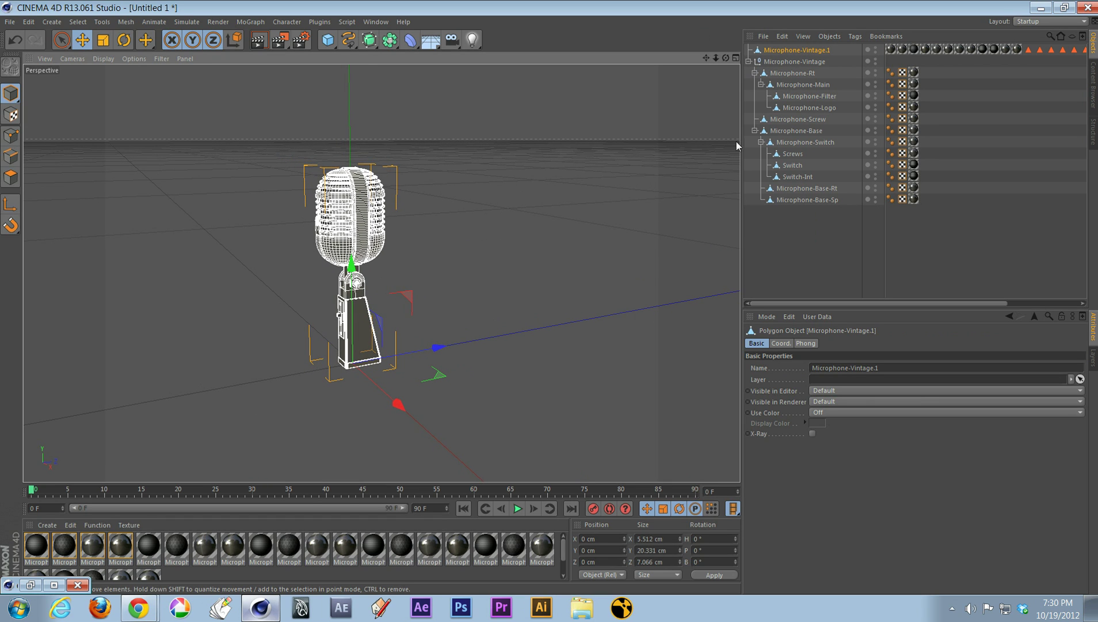
left_click(772, 61)
left_click(794, 84)
left_click(792, 165)
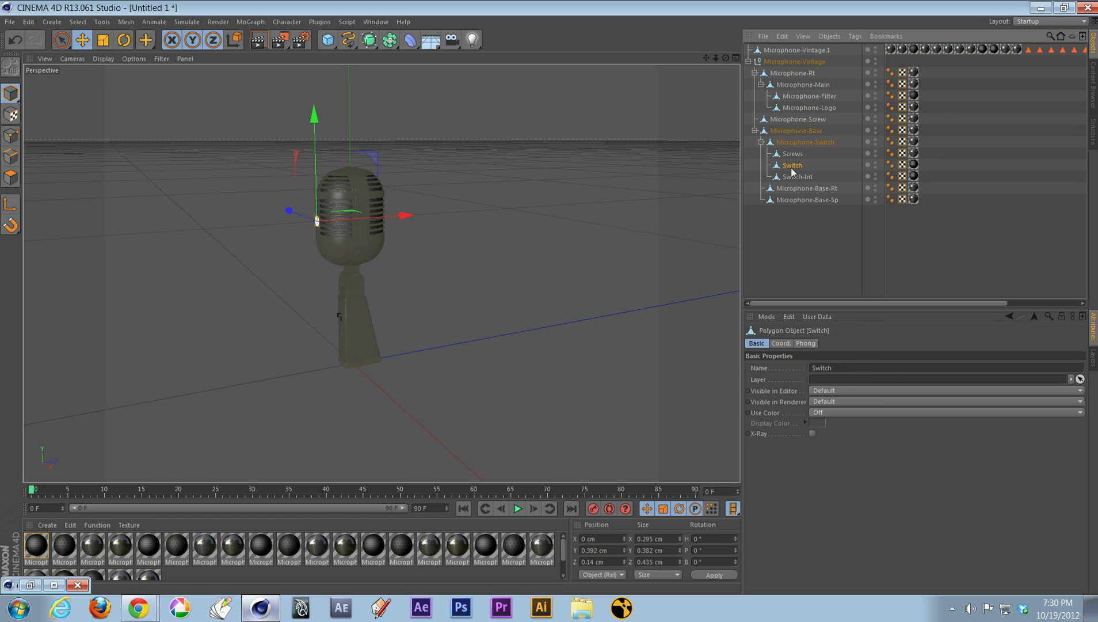
Move the connected Microphone-Vintage.1 copy 20.15 cm along Z, beside the original
left_click(787, 51)
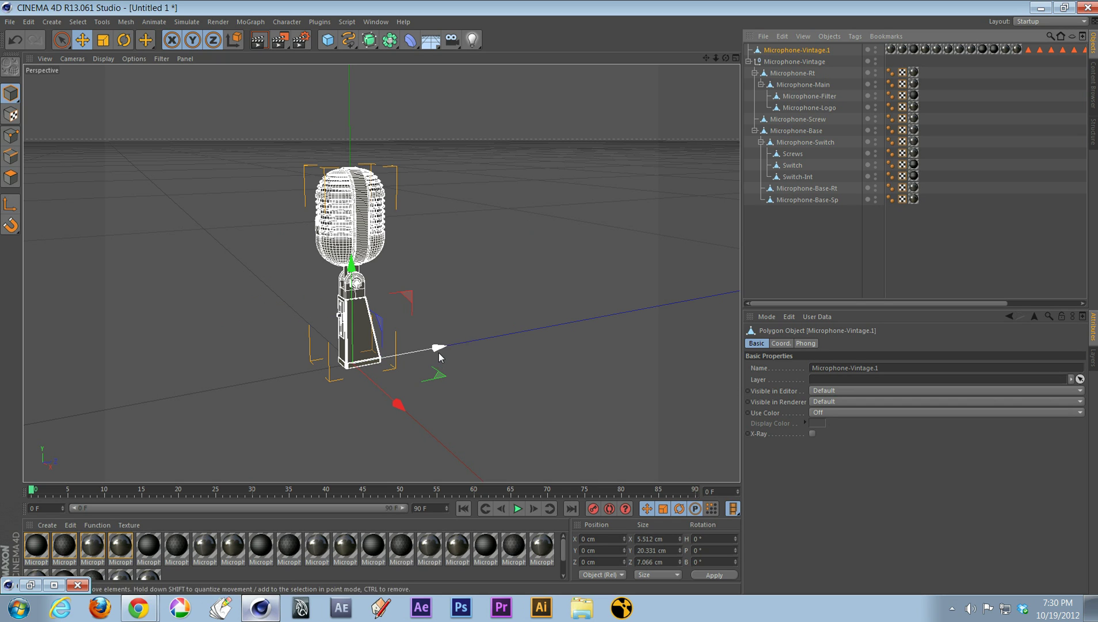
left_click_drag(439, 351, 573, 343)
left_click(509, 388)
left_click(537, 232)
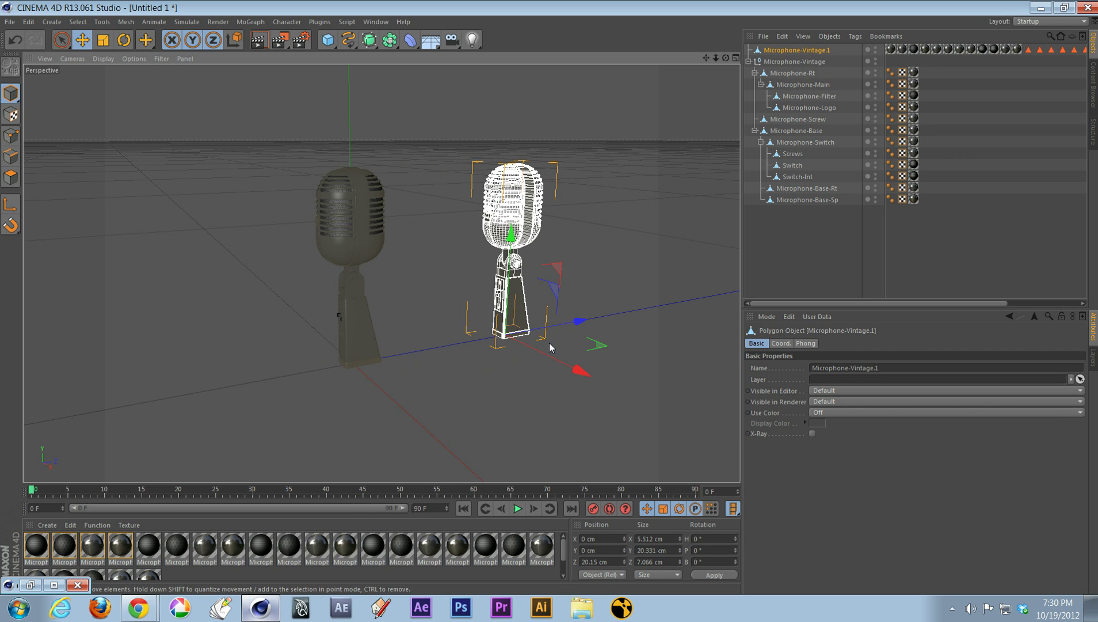
Select all 13 objects of the original Microphone-Vintage hierarchy, from the group to Microphone-Base-Sp
left_click_drag(548, 339, 576, 241, "alt")
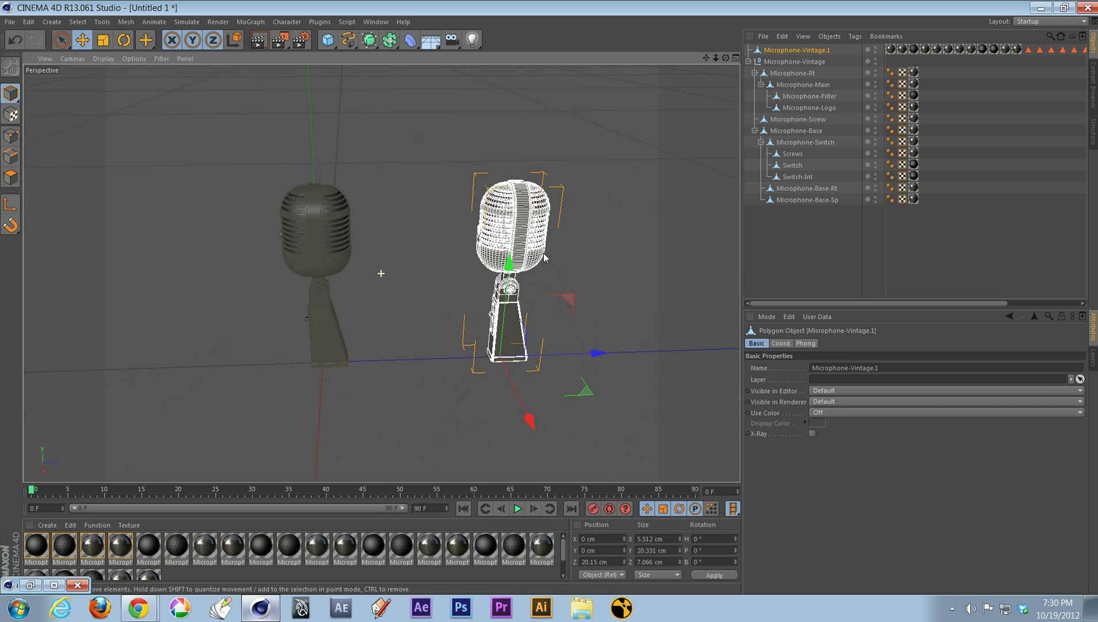
left_click(778, 61)
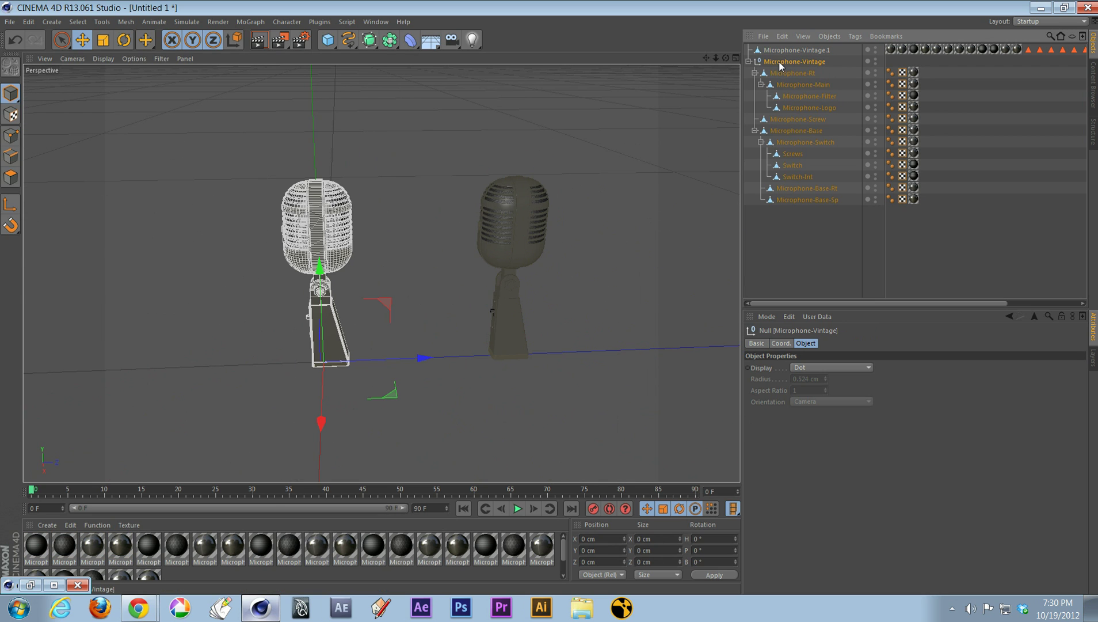
left_click(798, 199, "shift")
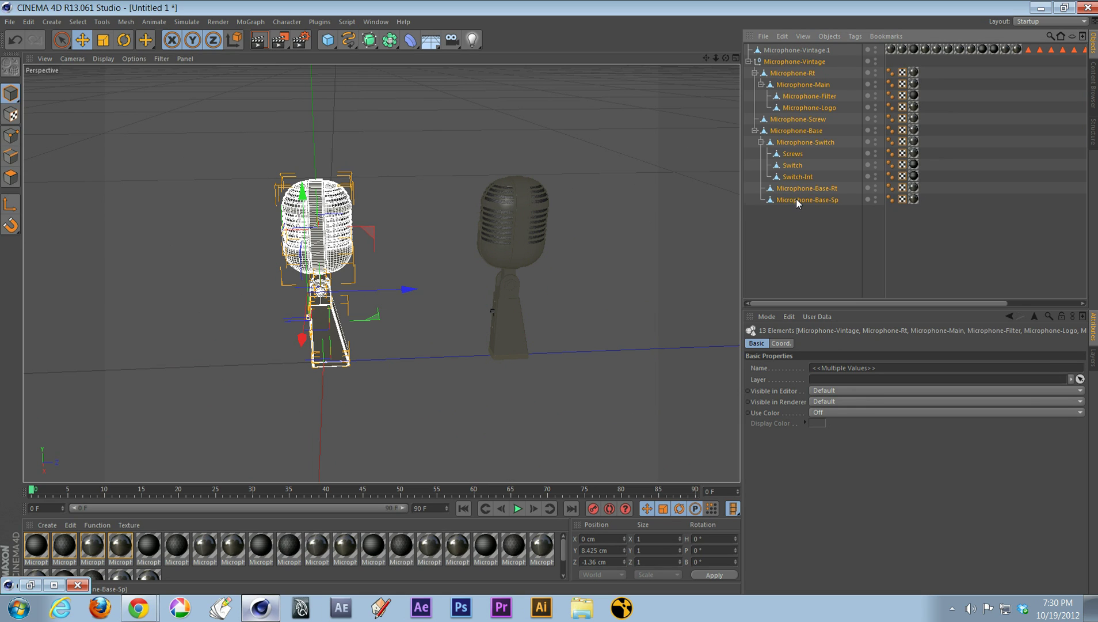
Delete the original hierarchy and drag Microphone-Vintage.1 along Z back toward the scene centre
key("Delete")
left_click(811, 49)
left_click_drag(598, 350, 442, 356)
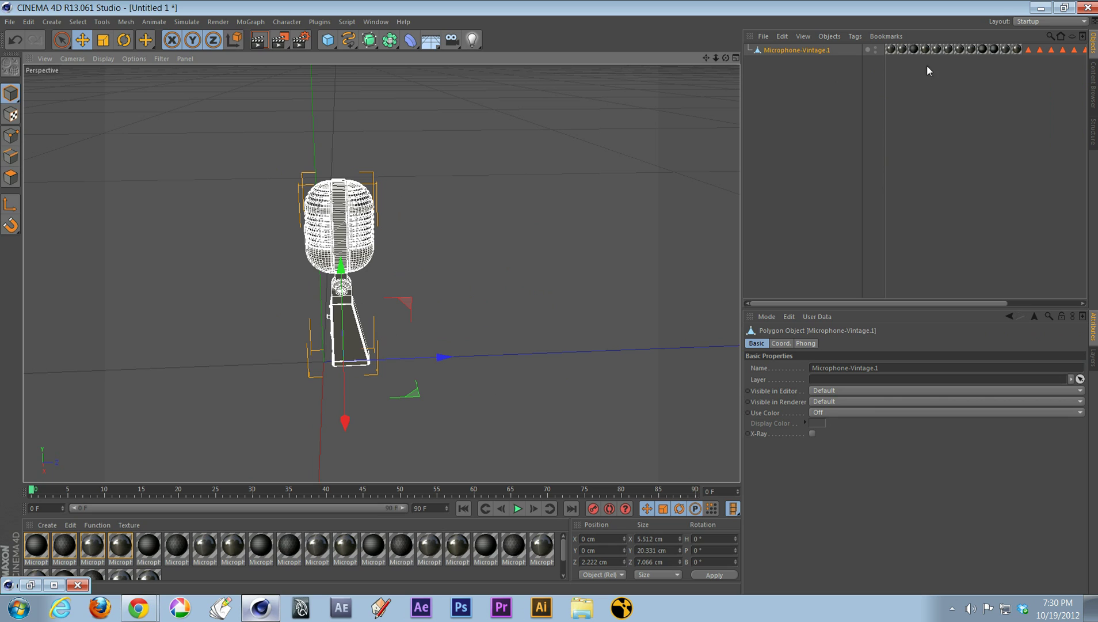
Inspect Microphone-Vintage.1's polygon selection and texture tags, then widen and orbit the 3D view
left_click_drag(885, 85, 856, 87)
left_click_drag(952, 301, 1033, 296)
left_click(1035, 50)
left_click(921, 50)
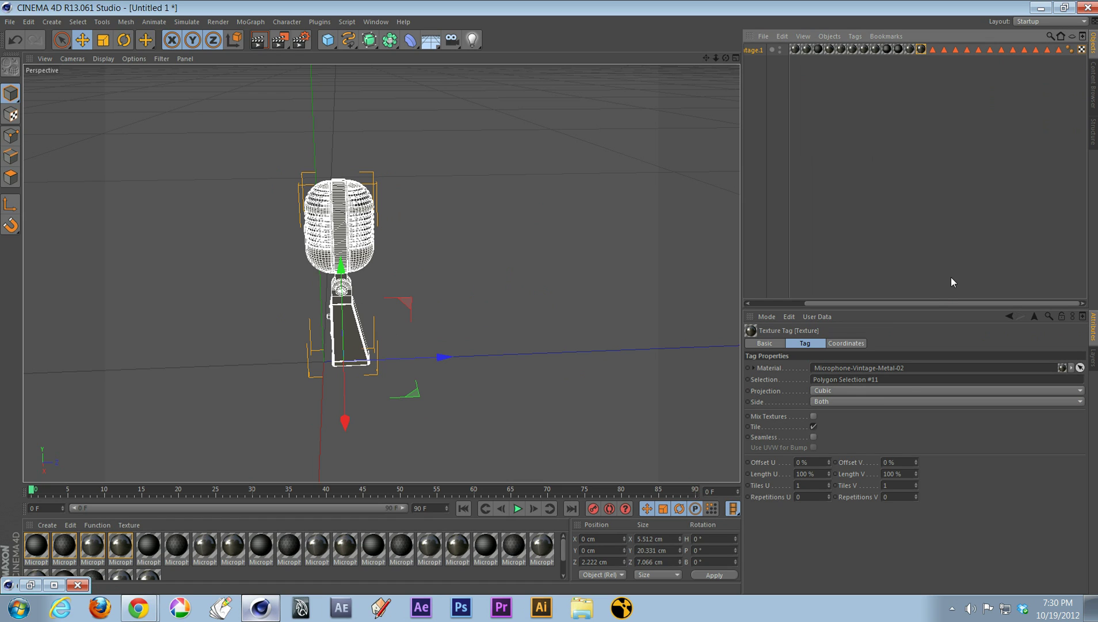
left_click_drag(937, 302, 830, 294)
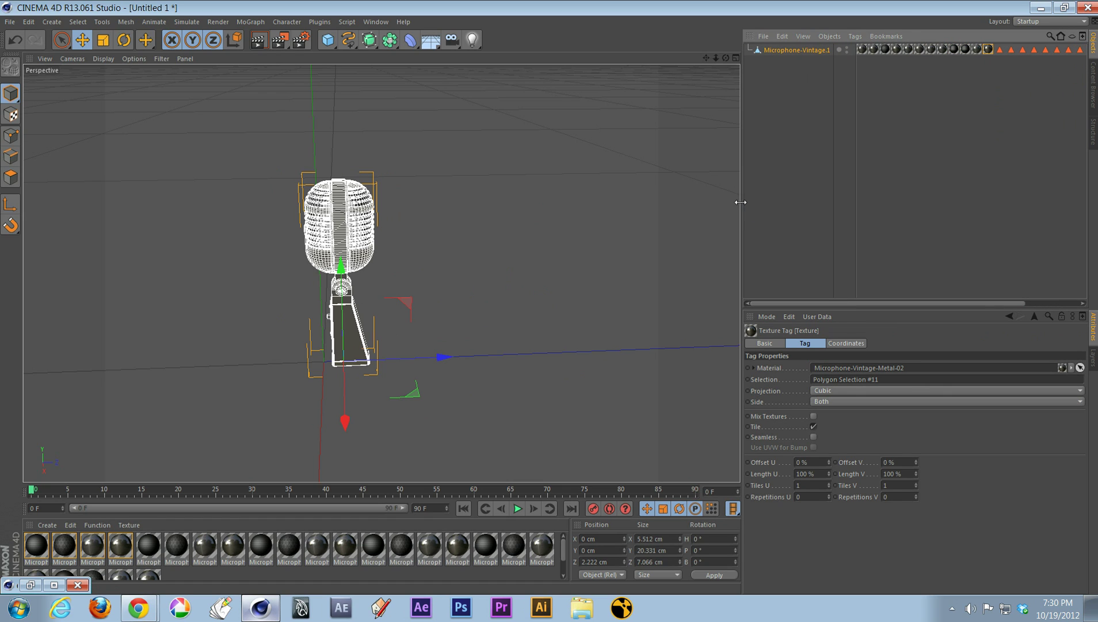
left_click_drag(741, 202, 773, 202)
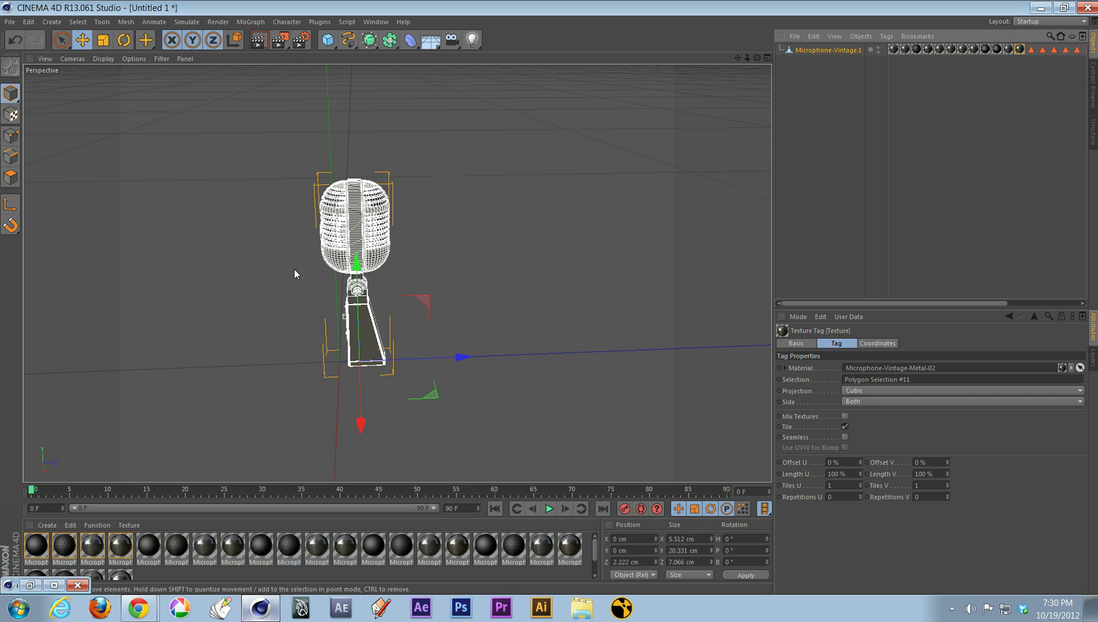
left_click_drag(286, 239, 527, 191, "alt")
left_click(527, 191)
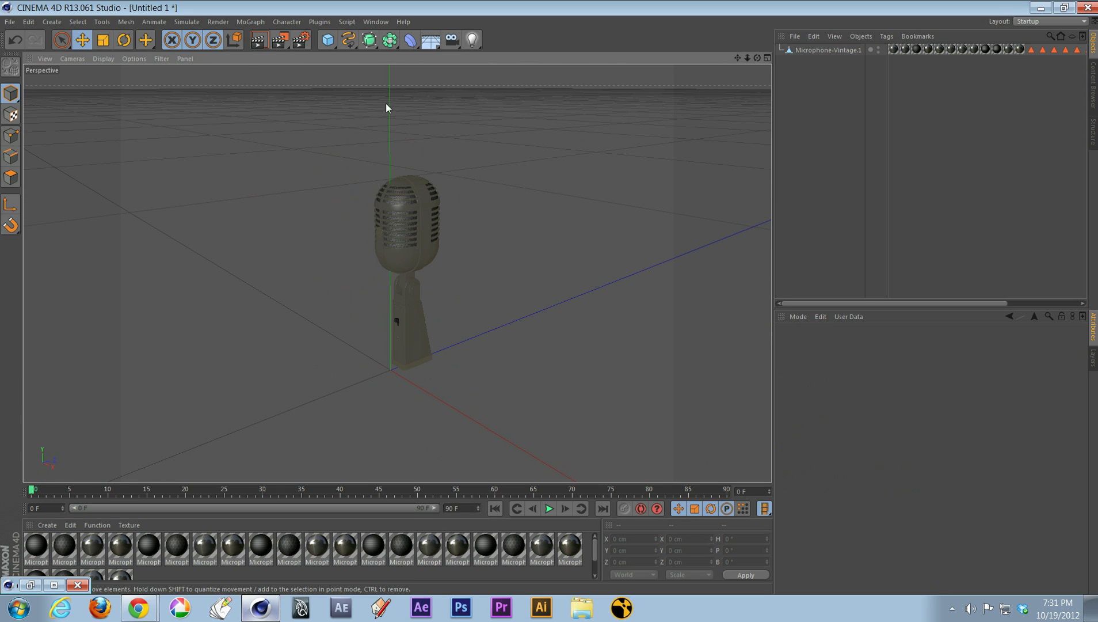
Export the scene as a Wavefront (*.obj) file named test on the Desktop
left_click(12, 22)
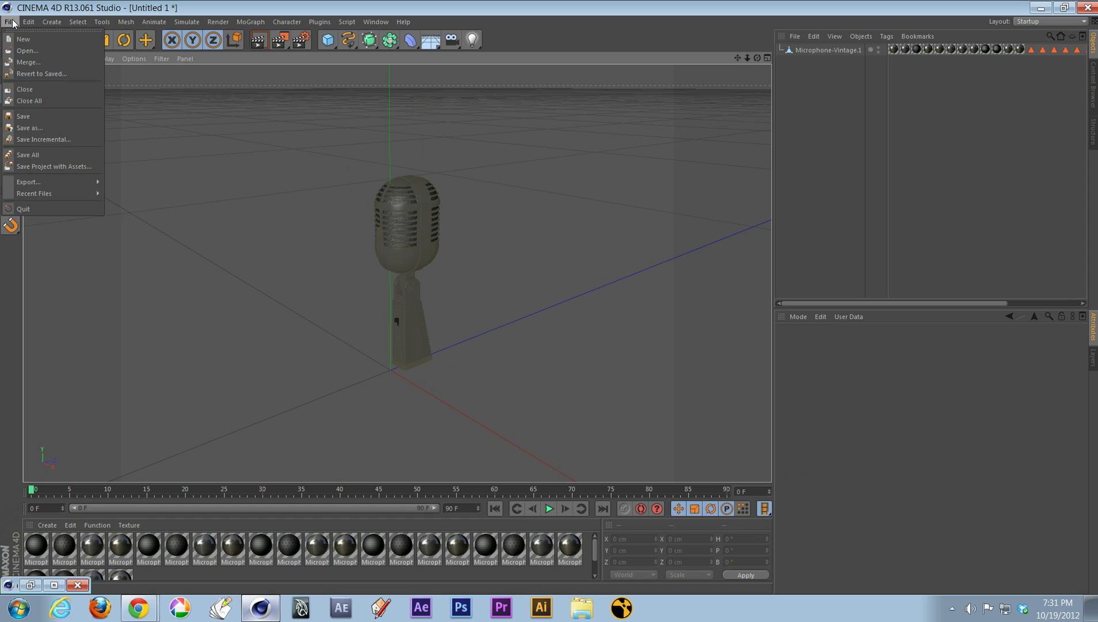
mouse_move(37, 182)
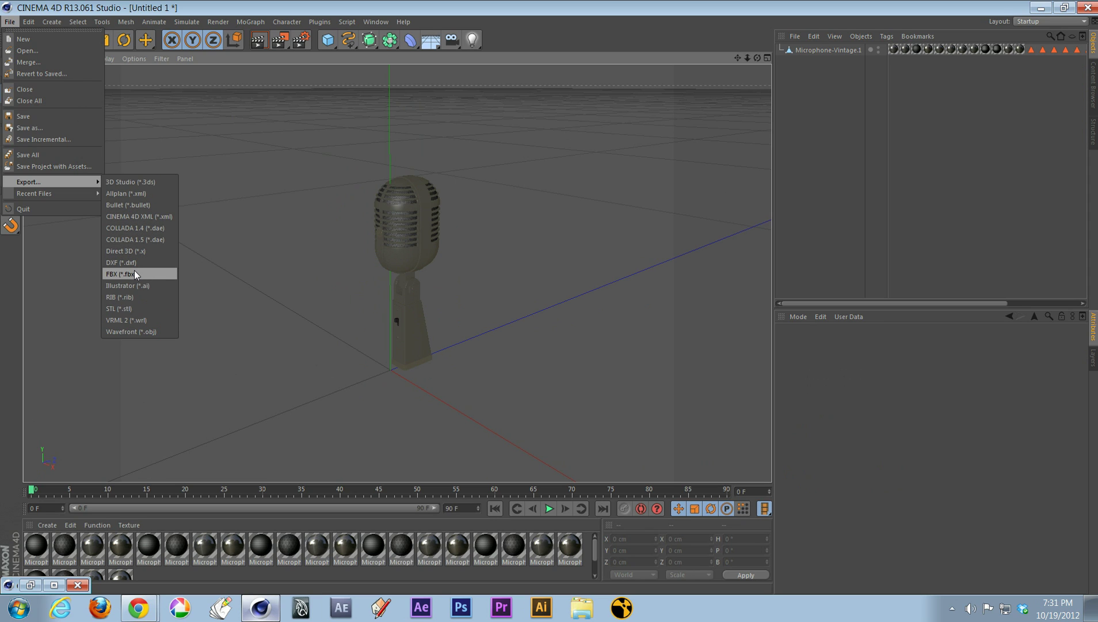
left_click(142, 332)
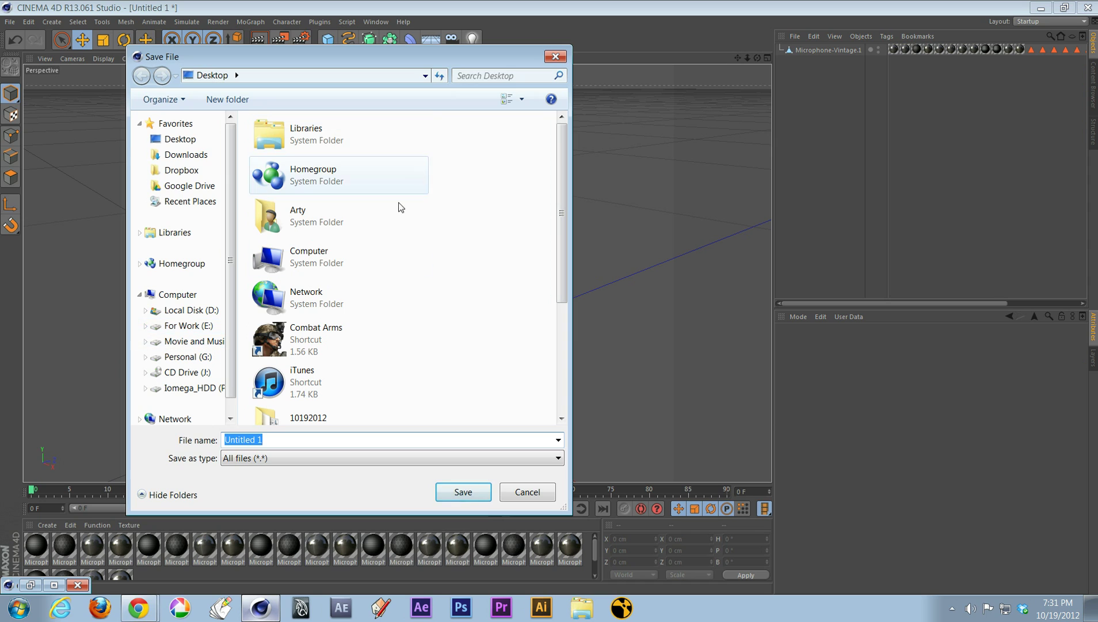
left_click_drag(561, 236, 544, 325)
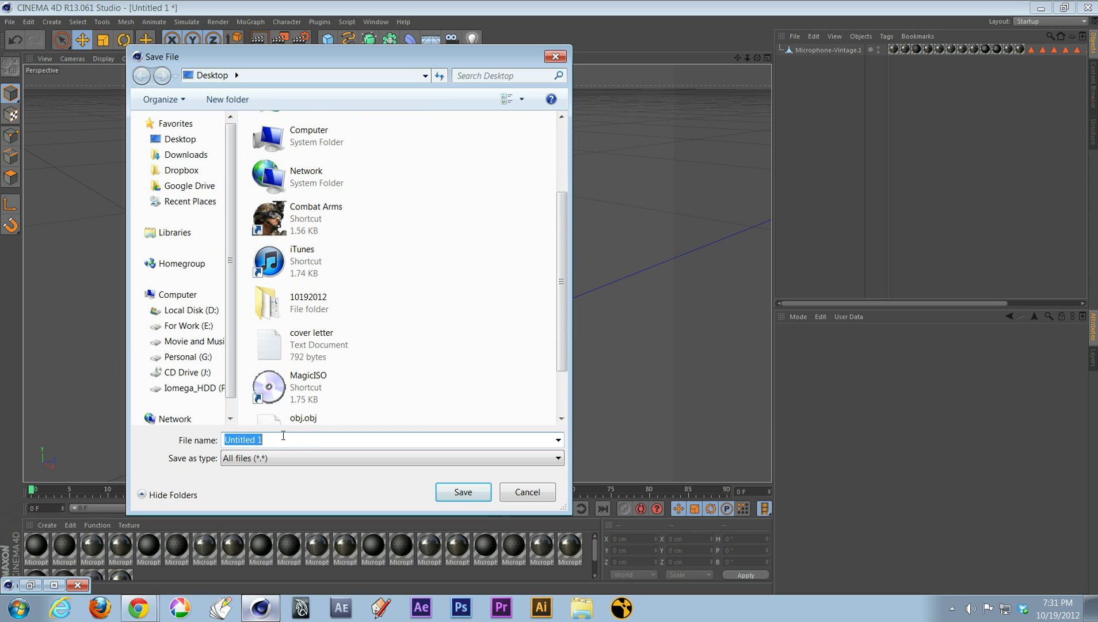
type("test")
Save test.obj to the Desktop and confirm the export options at scale 1 in Inches
left_click(452, 493)
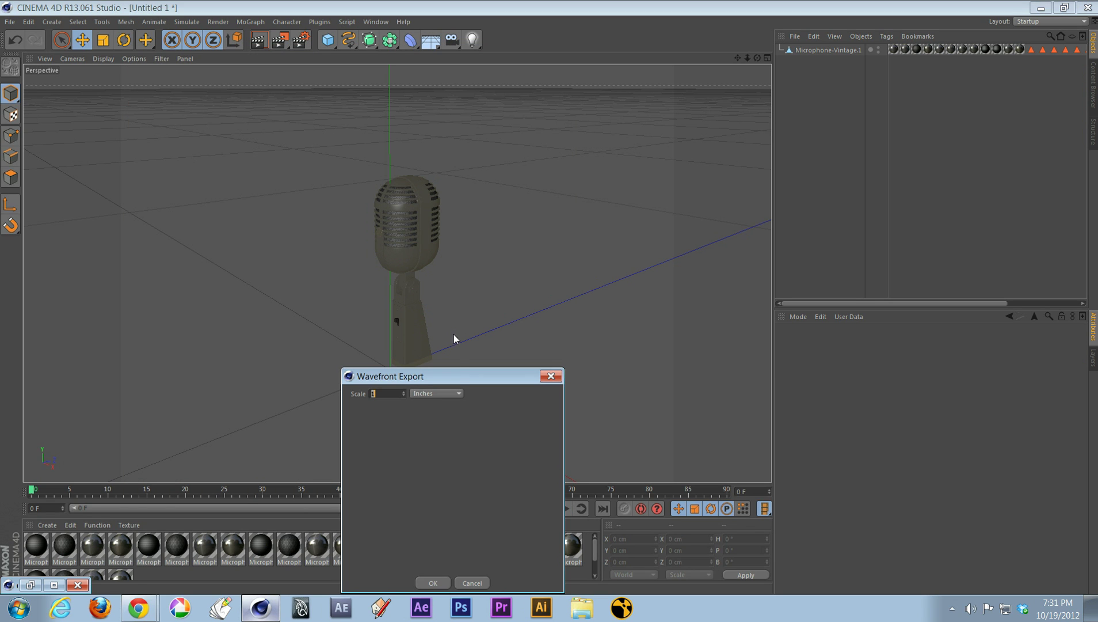
left_click_drag(456, 374, 224, 120)
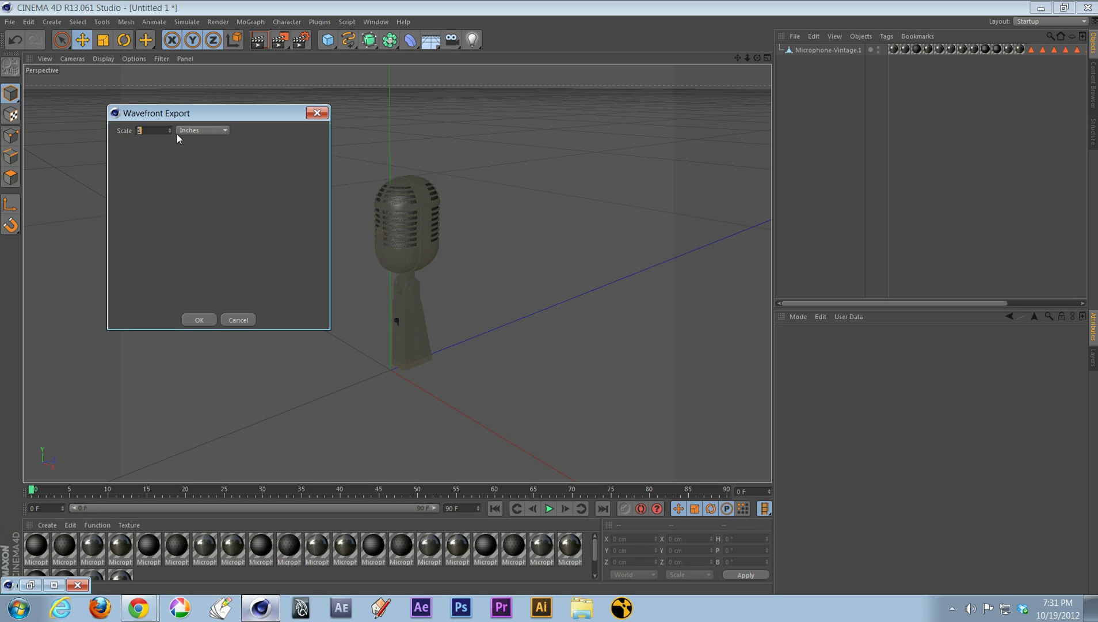
left_click(208, 130)
left_click(207, 129)
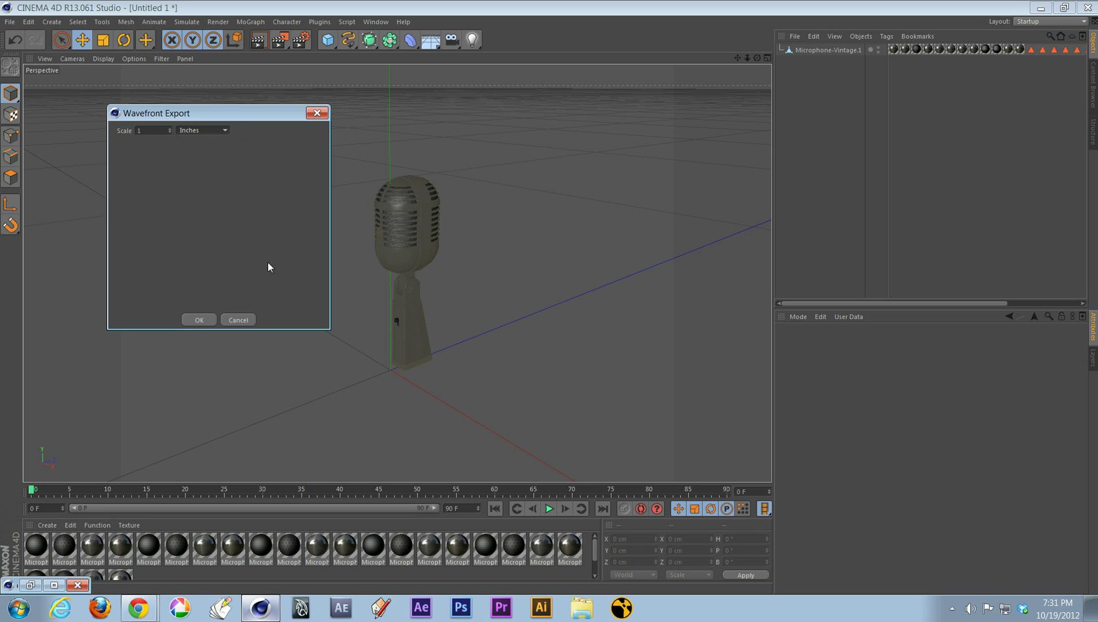
left_click(198, 321)
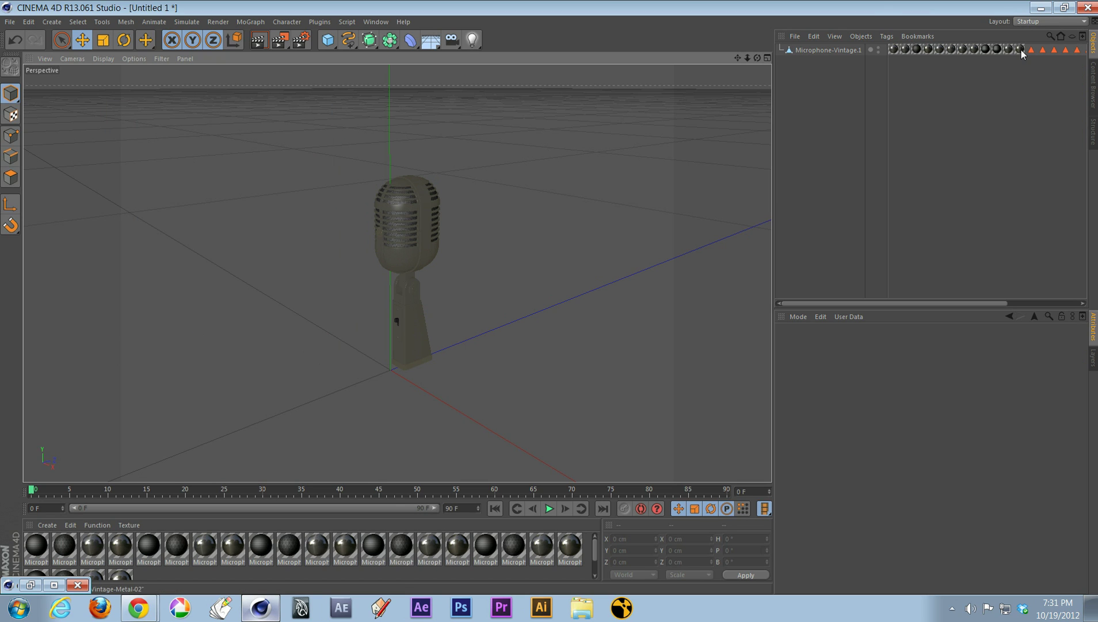
Minimize Cinema 4D and position the test.obj desktop icon in the left column below obj.obj
left_click(1043, 9)
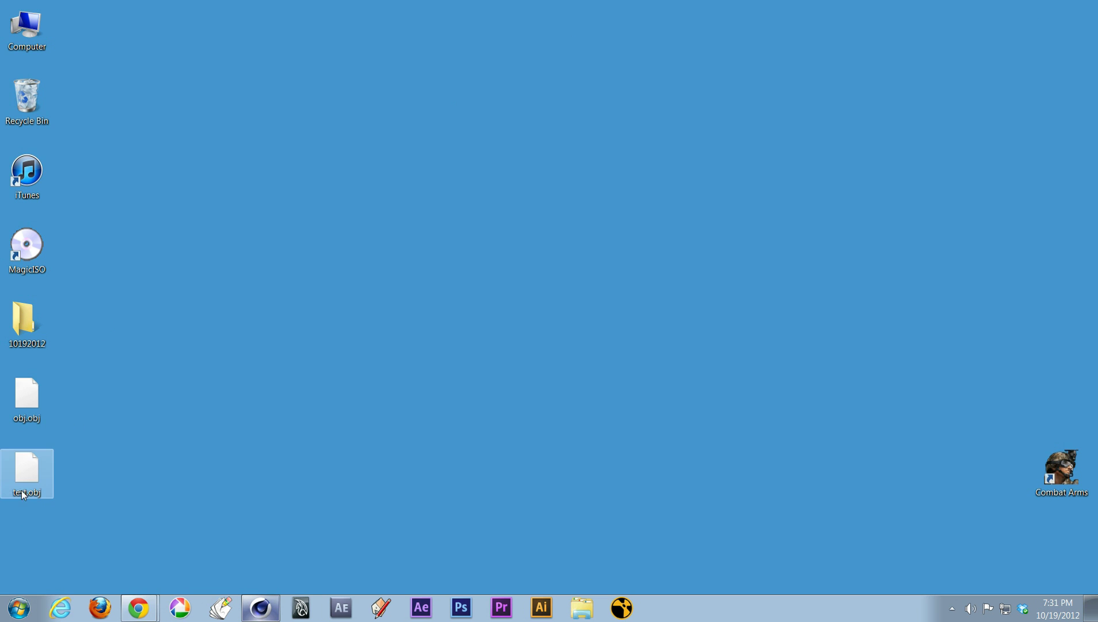
left_click_drag(202, 303, 203, 187)
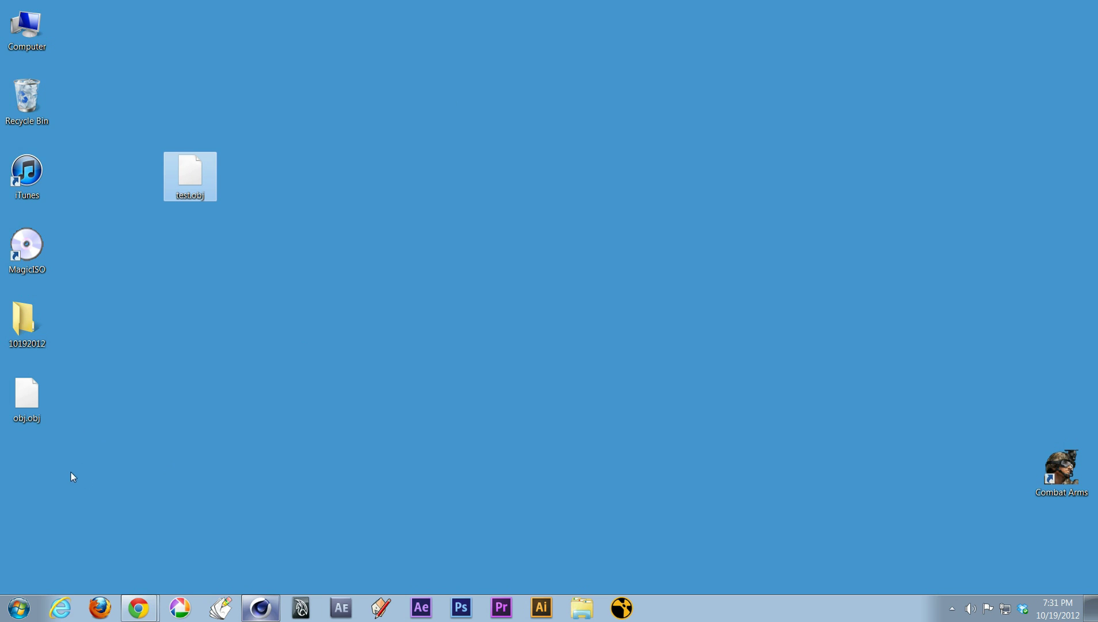
left_click_drag(87, 470, 36, 454)
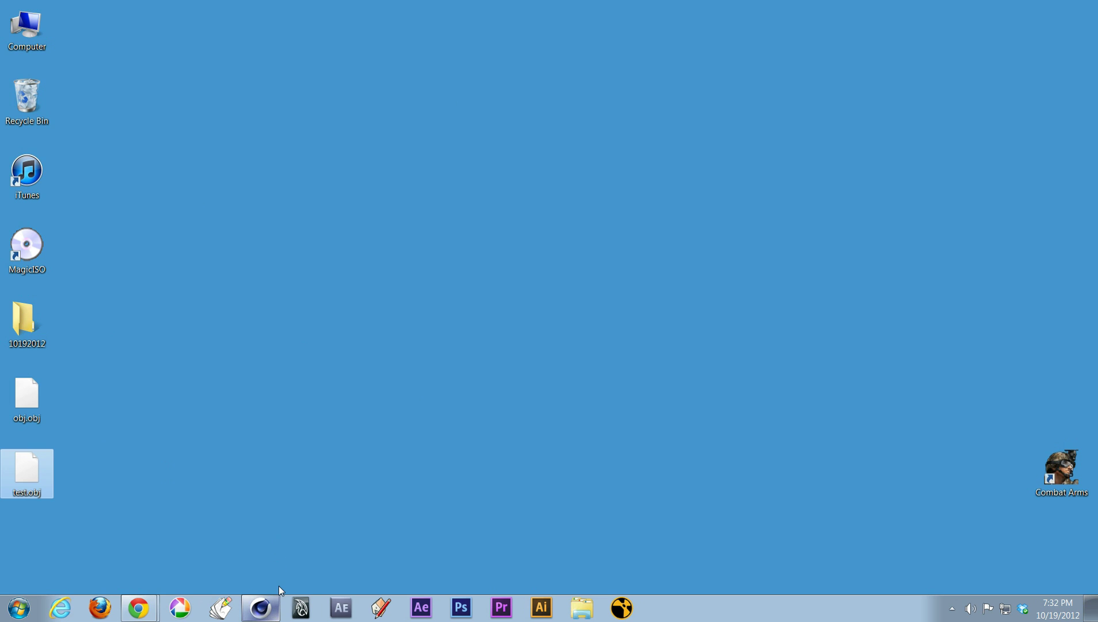